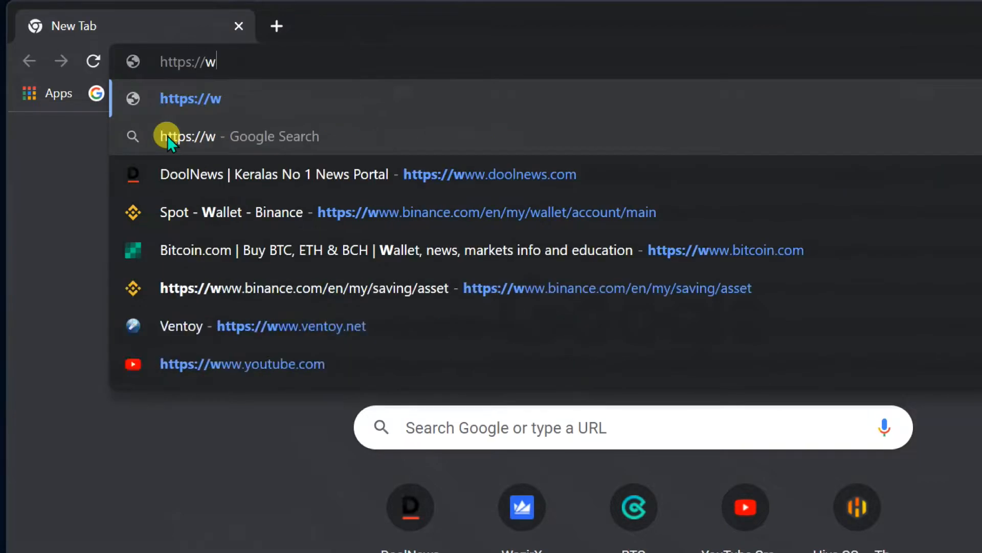
{"action": "type", "text": "y.n"}
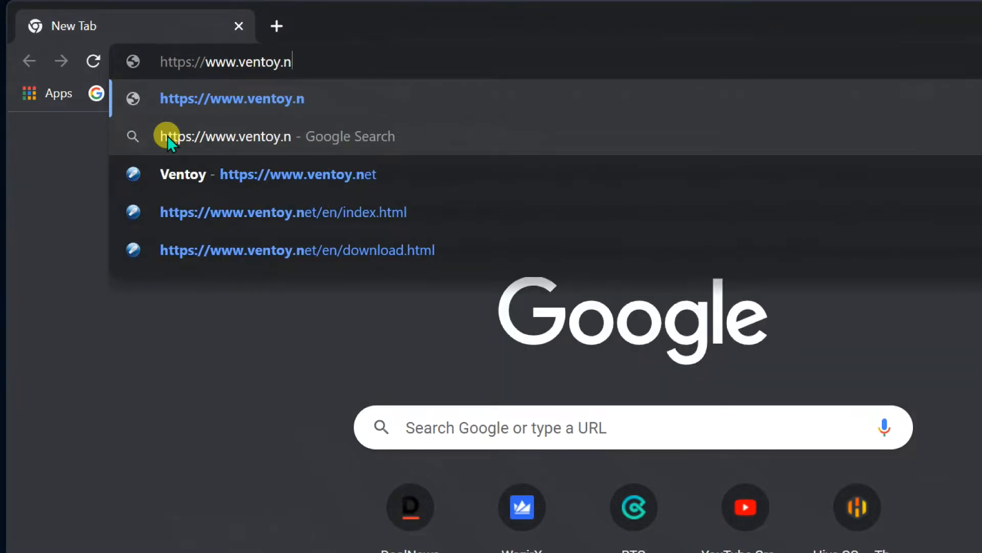
{"action": "type", "text": "et/en/index.html"}
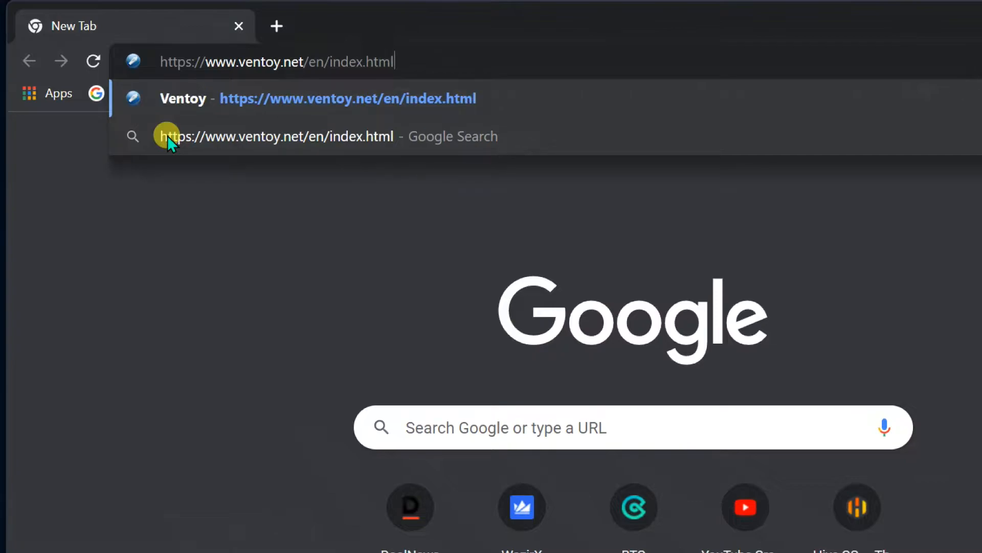
{"action": "key", "text": "Return"}
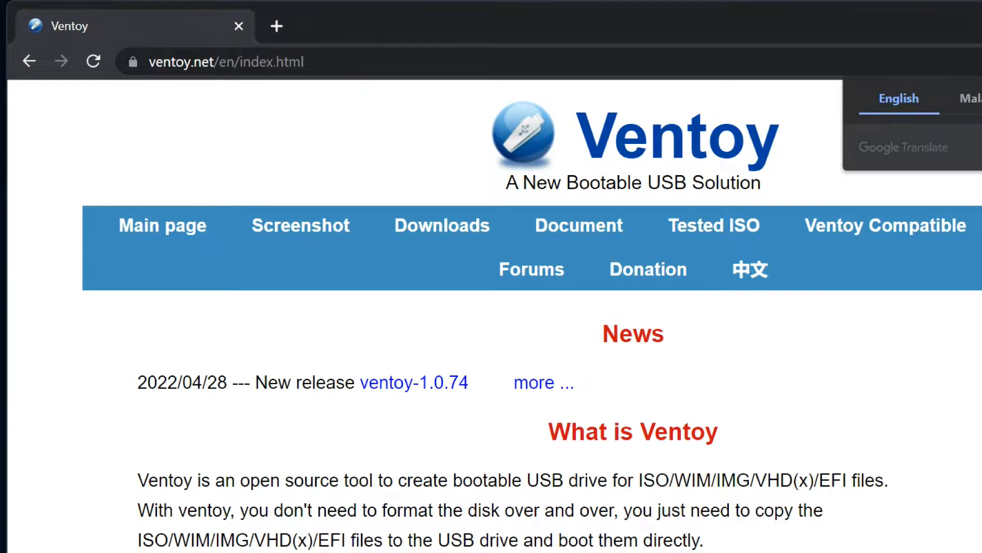
{"action": "left_click", "coordinate": [460, 235]}
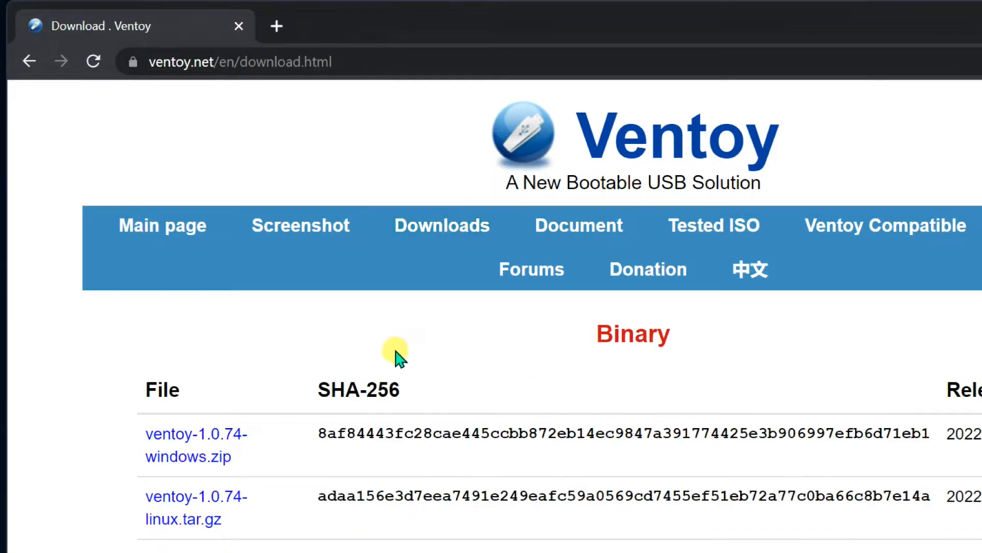
Download ventoy-1.0.74-windows.zip from the assets of the Ventoy 1.0.74 release on GitHub
{"action": "scroll", "coordinate": [174, 460], "scroll_direction": "down", "scroll_amount": 2}
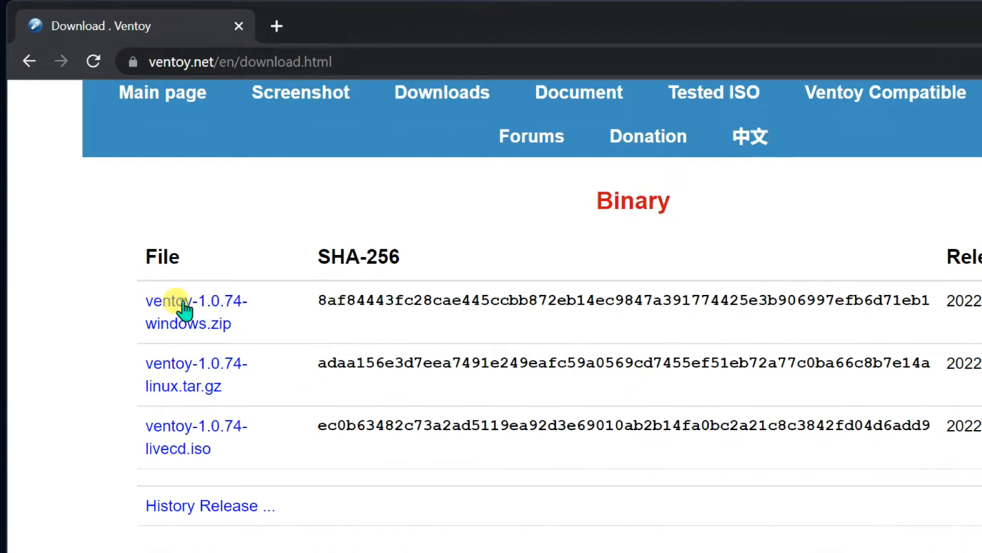
{"action": "left_click", "coordinate": [184, 302]}
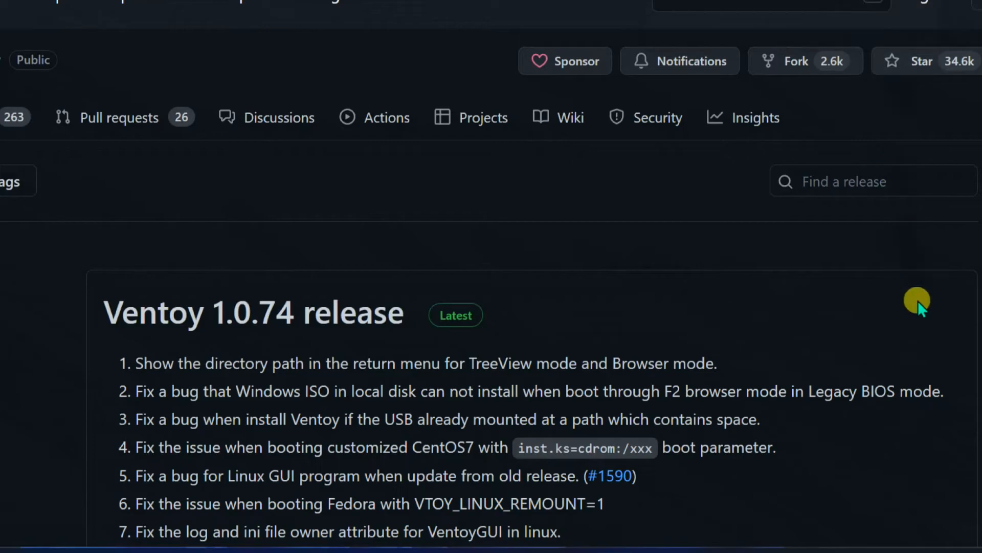
{"action": "scroll", "coordinate": [756, 309], "scroll_direction": "down", "scroll_amount": 5}
{"action": "scroll", "coordinate": [756, 309], "scroll_direction": "down", "scroll_amount": 10}
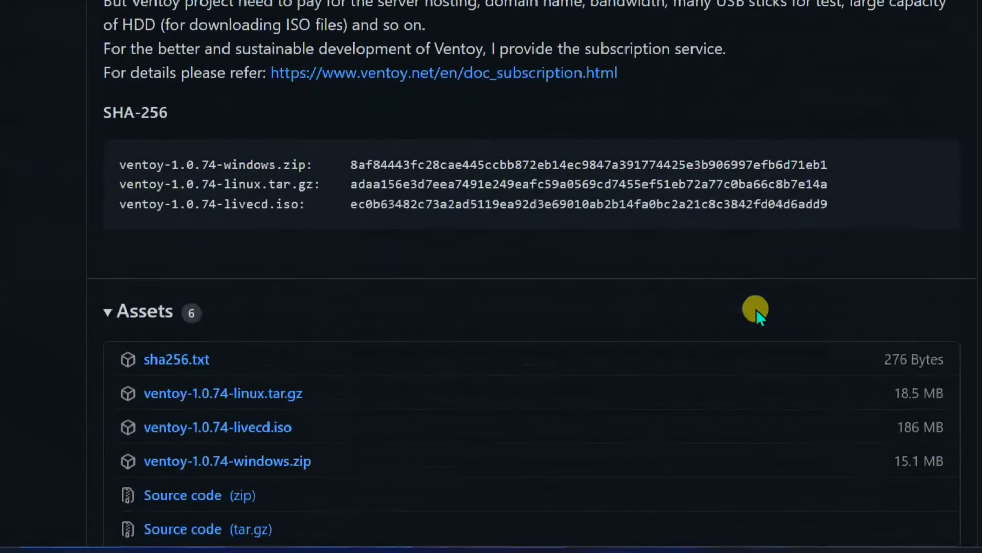
{"action": "scroll", "coordinate": [757, 309], "scroll_direction": "down", "scroll_amount": 3}
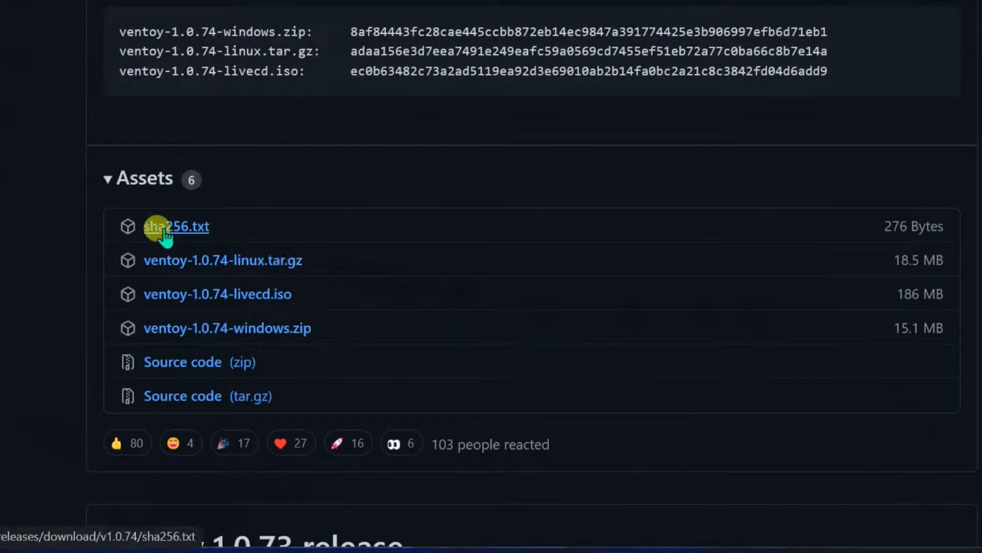
{"action": "left_click", "coordinate": [240, 329]}
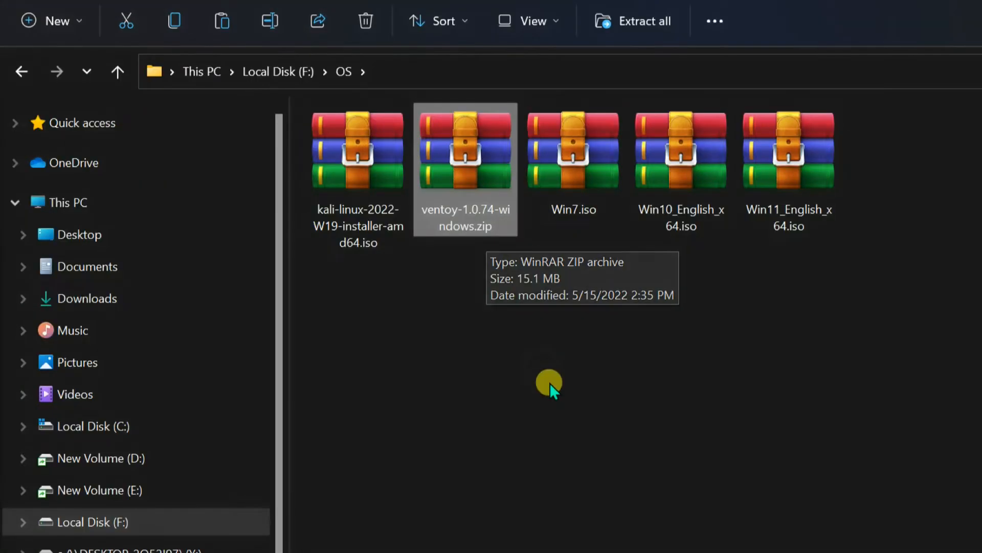
In File Explorer, extract ventoy-1.0.74-windows.zip into its own ventoy-1.0.74-windows folder within the OS folder
{"action": "right_click", "coordinate": [462, 177]}
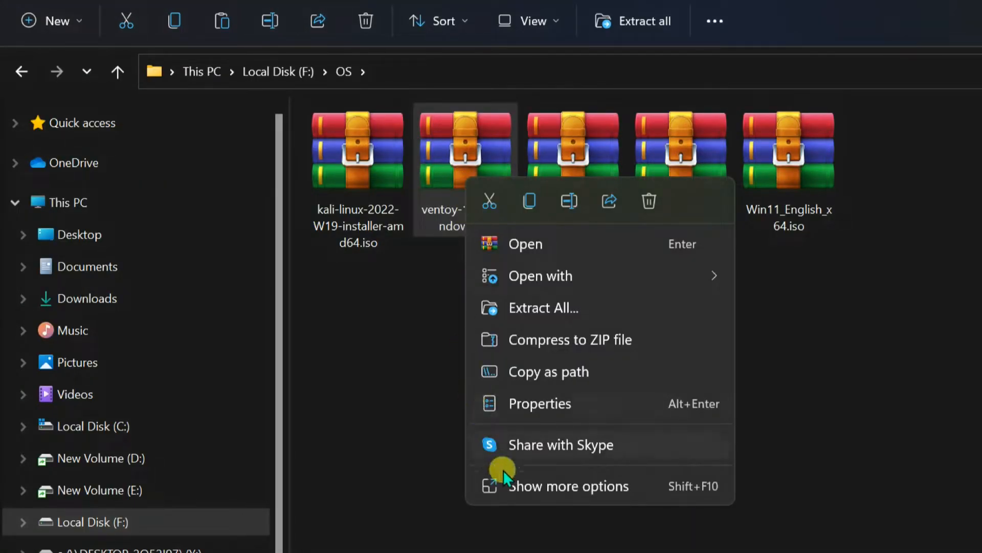
{"action": "left_click", "coordinate": [520, 486]}
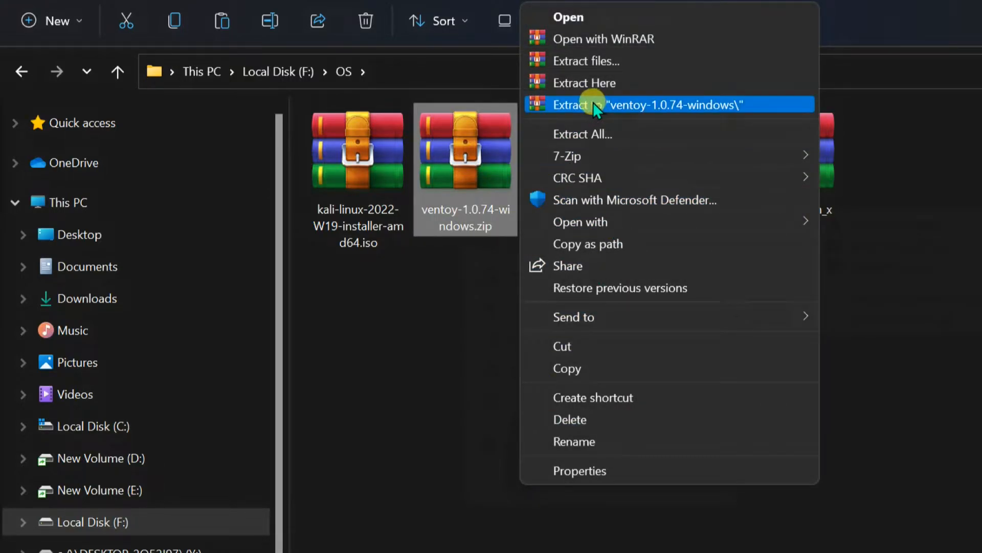
{"action": "left_click", "coordinate": [667, 103]}
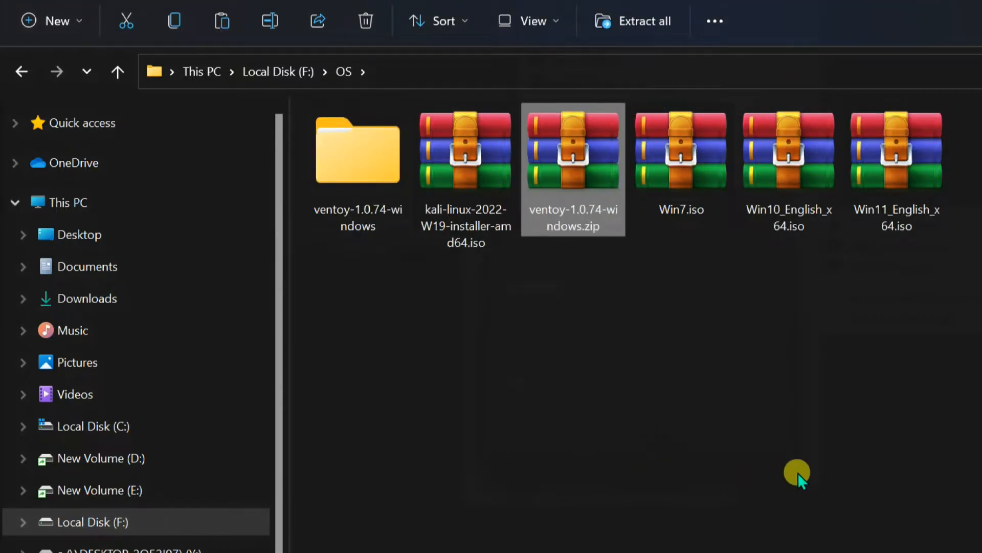
{"action": "left_click", "coordinate": [761, 461]}
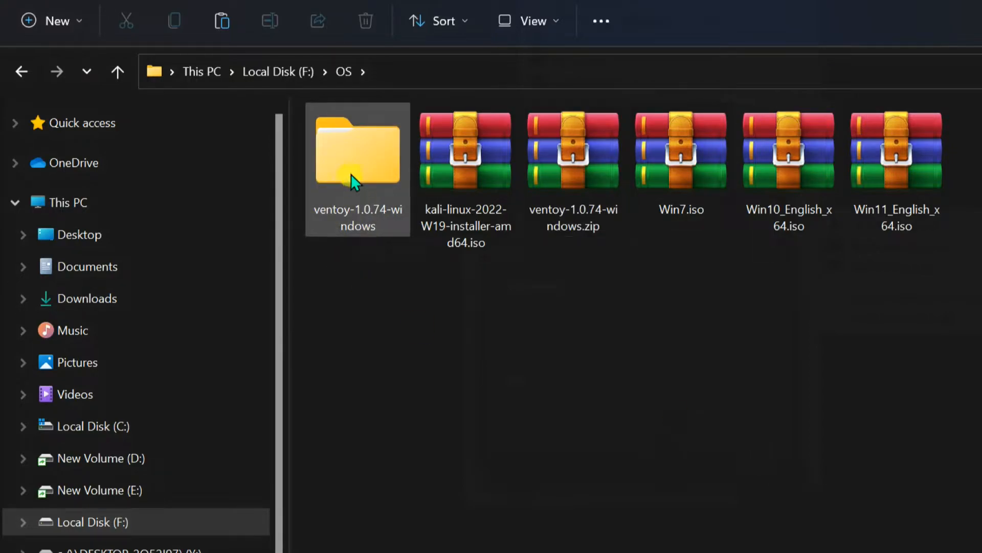
Open the extracted ventoy-1.0.74-windows folder, enter its ventoy-1.0.74 subfolder and run Ventoy2Disk.exe
{"action": "left_click", "coordinate": [351, 173]}
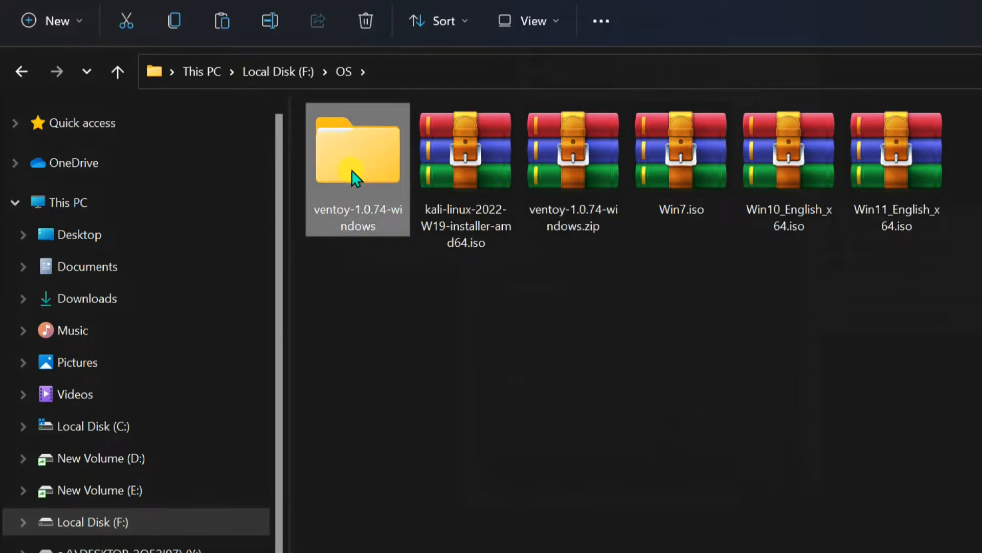
{"action": "double_click", "coordinate": [352, 169]}
{"action": "left_click", "coordinate": [342, 153]}
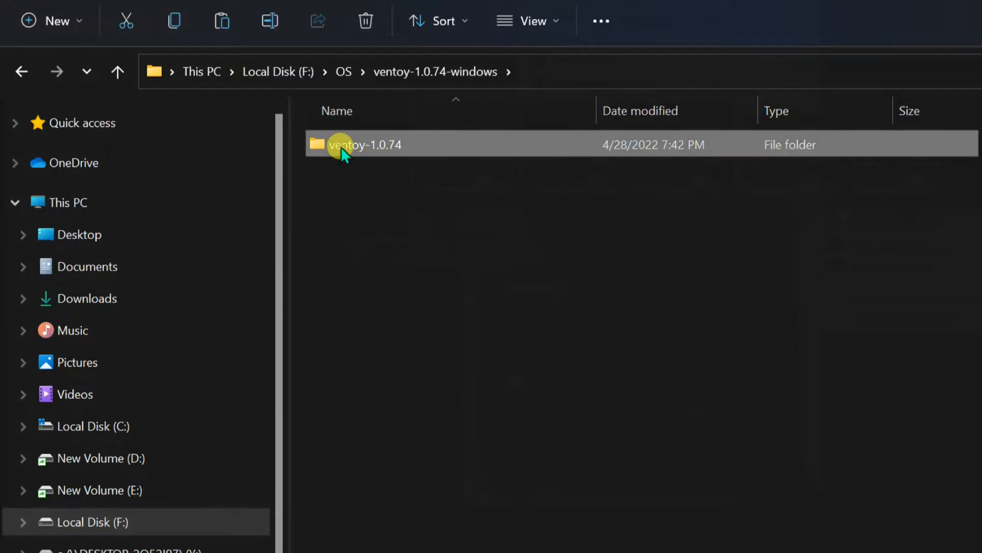
{"action": "double_click", "coordinate": [342, 148]}
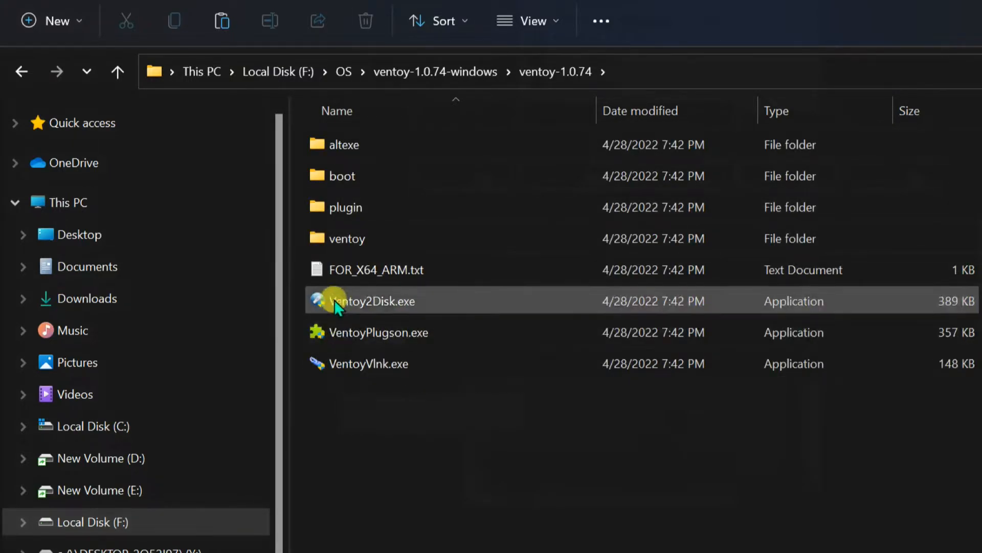
{"action": "double_click", "coordinate": [378, 305]}
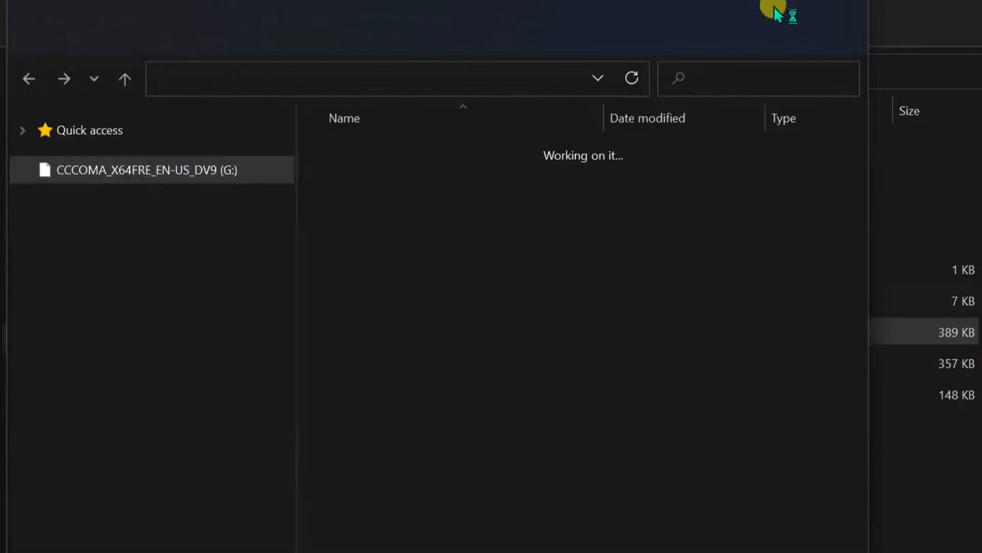
Install Ventoy on the 32GB Imation Ridge USB drive (G:), accepting the formatting and dismissing the extra Explorer windows and completion dialog
{"action": "left_click", "coordinate": [773, 12]}
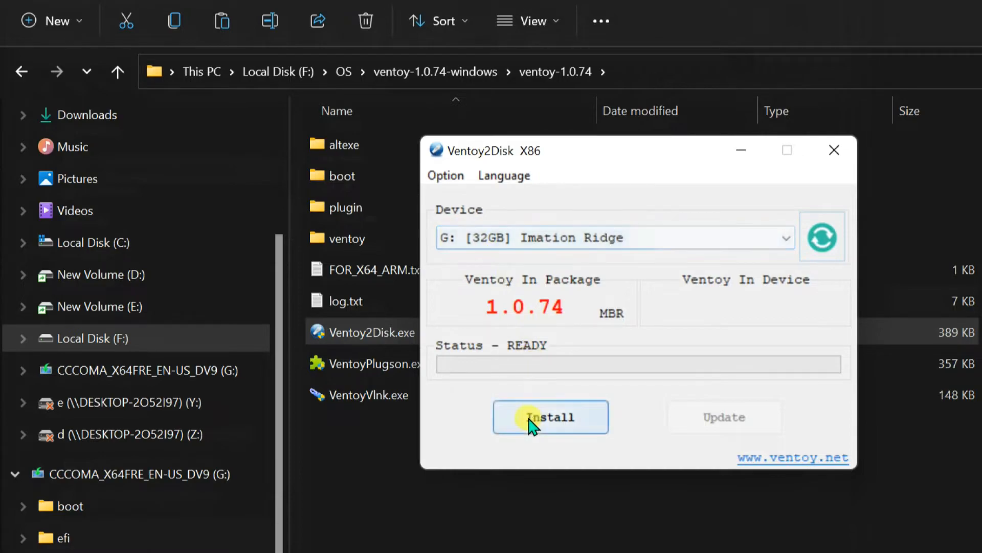
{"action": "left_click", "coordinate": [555, 423]}
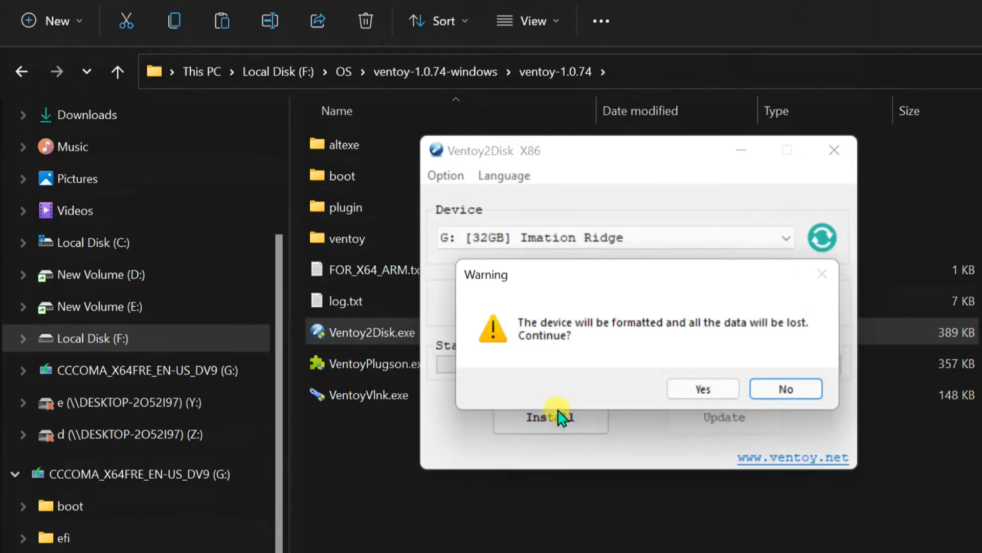
{"action": "left_click", "coordinate": [707, 393]}
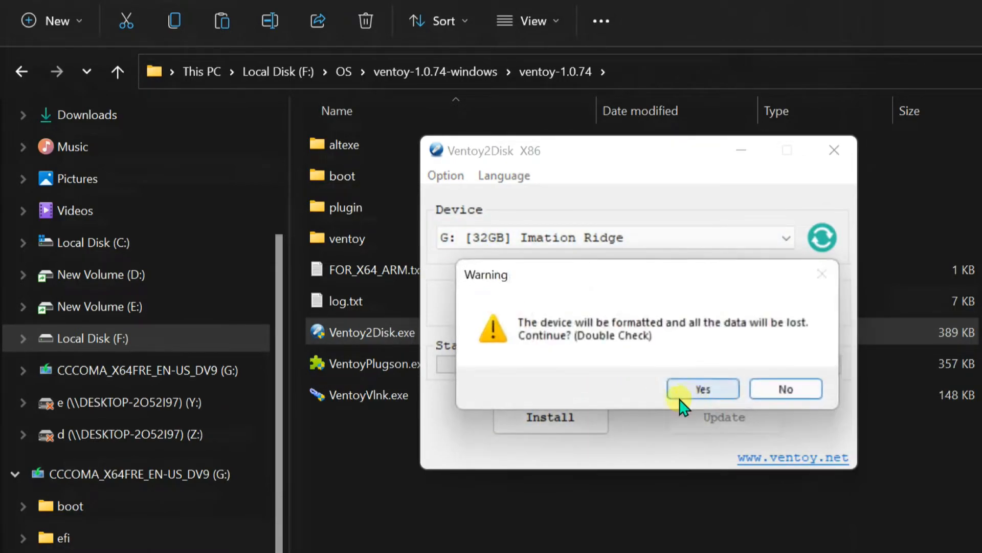
{"action": "left_click", "coordinate": [702, 389]}
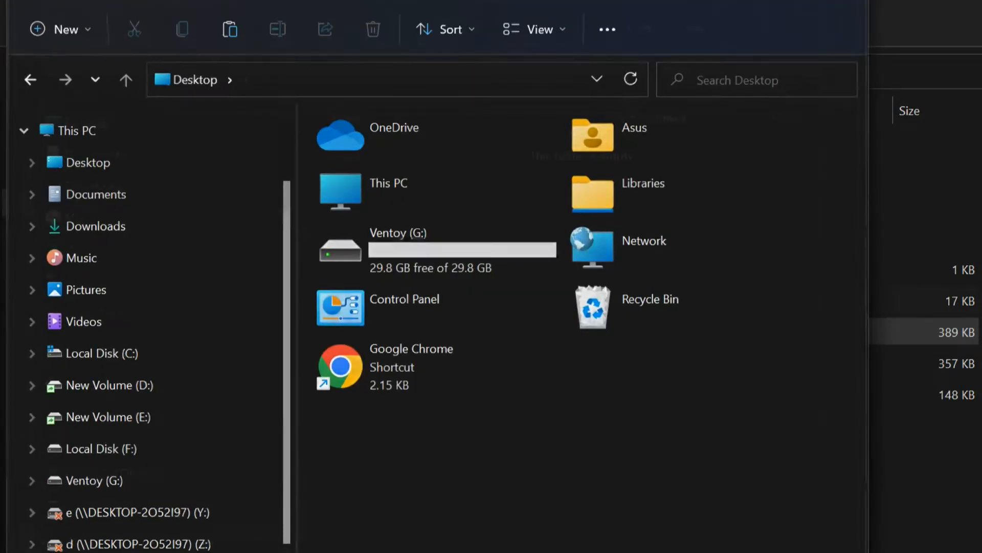
{"action": "key", "text": "alt+F4"}
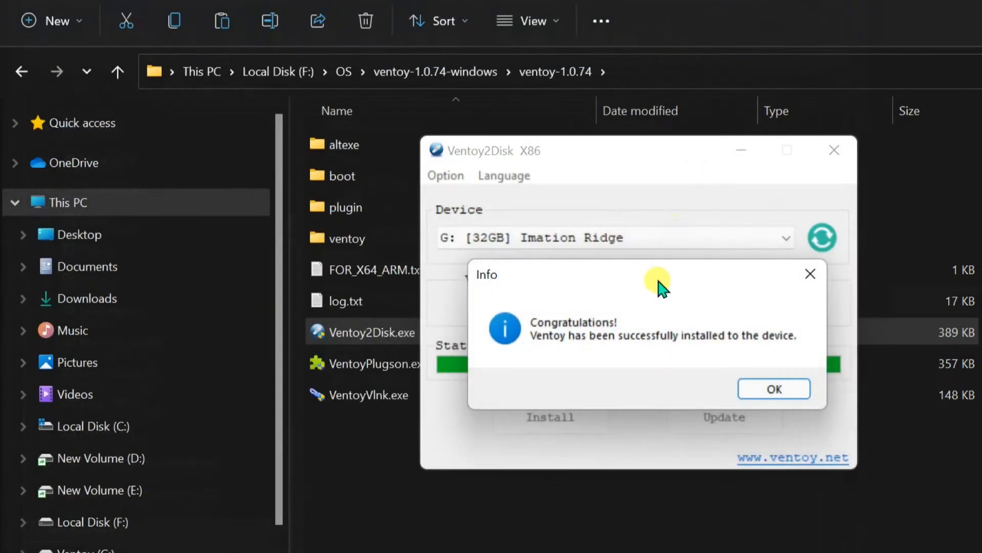
{"action": "left_click", "coordinate": [774, 389]}
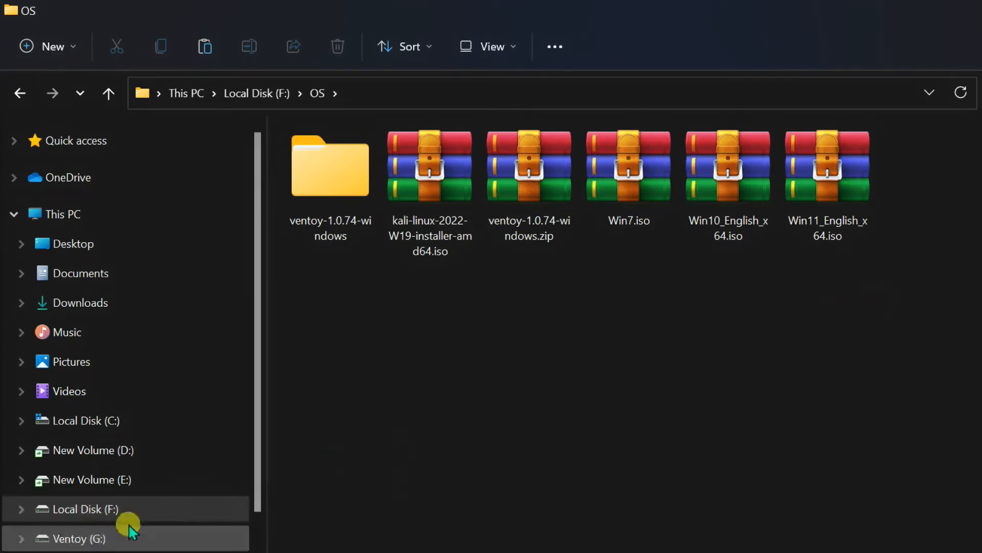
Open the Ventoy (G:) drive in a new window and arrange it beside the OS folder window
{"action": "left_click", "coordinate": [75, 541]}
{"action": "right_click", "coordinate": [74, 541]}
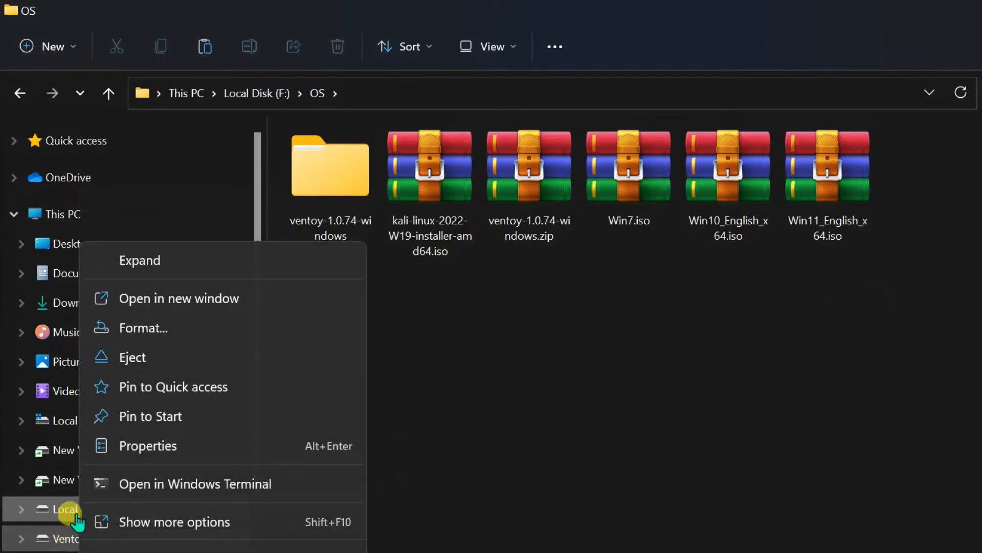
{"action": "left_click", "coordinate": [154, 297]}
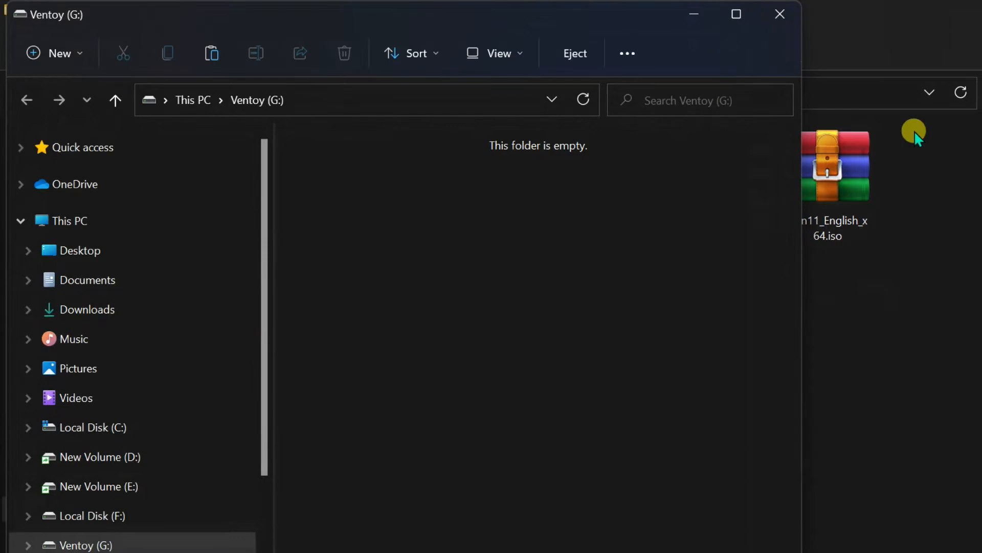
{"action": "left_click_drag", "start_coordinate": [482, 11], "coordinate": [980, 154]}
{"action": "left_click_drag", "start_coordinate": [980, 3], "coordinate": [968, 15]}
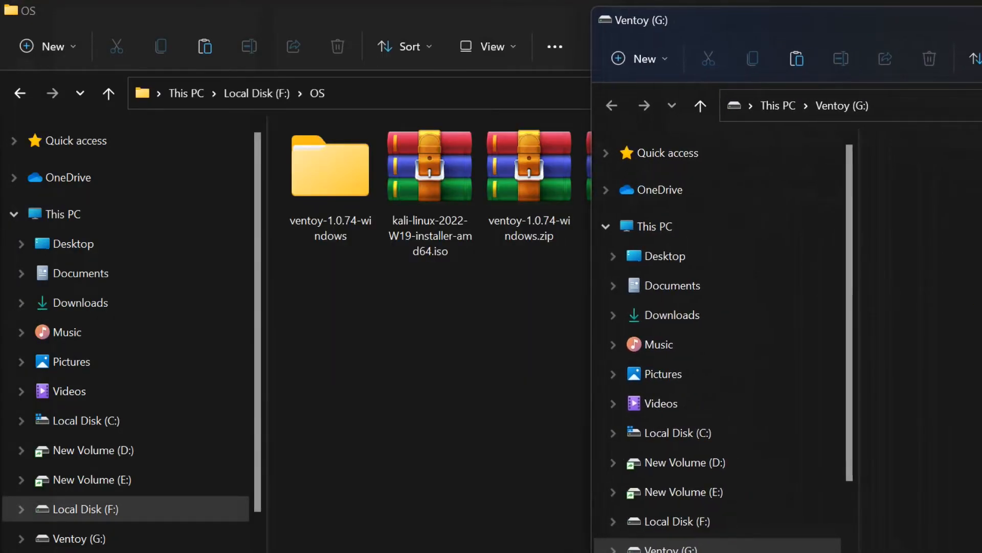
{"action": "left_click", "coordinate": [429, 192]}
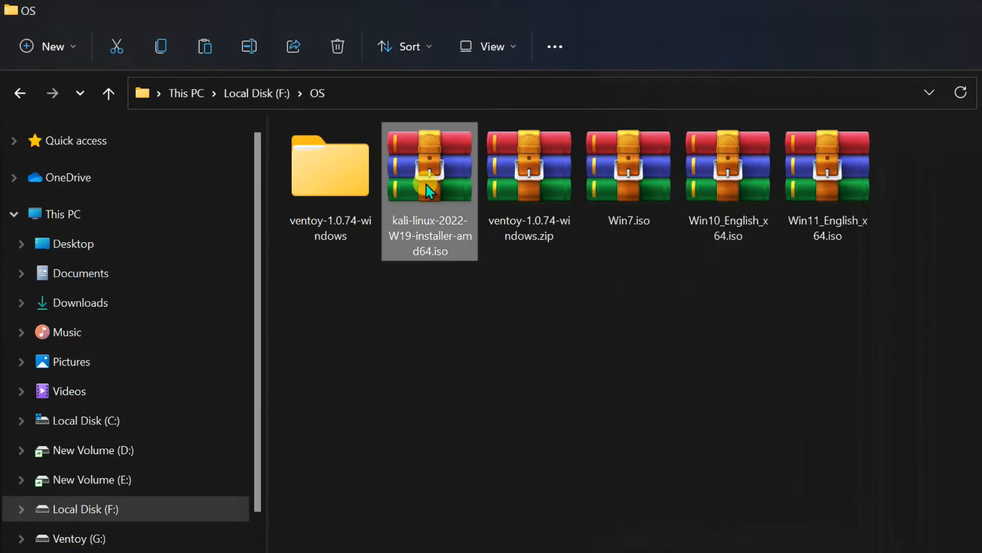
{"action": "left_click", "coordinate": [981, 10]}
{"action": "left_click_drag", "start_coordinate": [594, 26], "coordinate": [488, 34]}
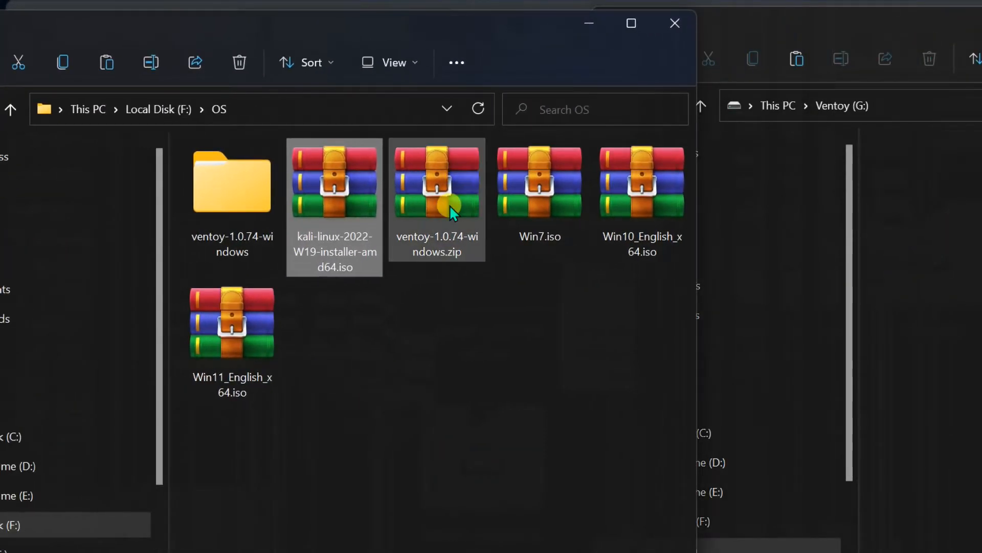
Copy the Kali Linux, Win11_English_x64, Win10_English_x64 and Win7 ISO files from the OS folder to the Ventoy (G:) drive
{"action": "left_click_drag", "start_coordinate": [330, 185], "coordinate": [931, 234]}
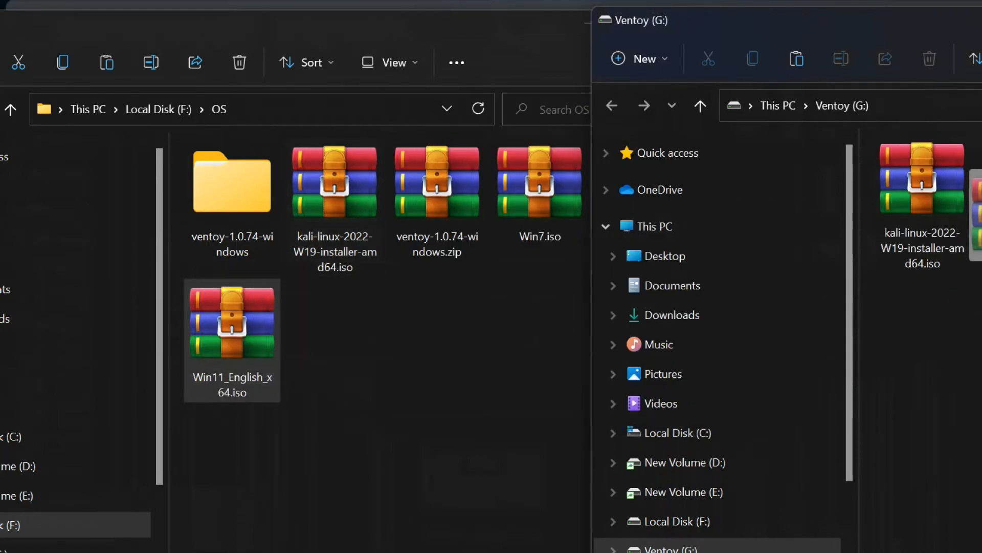
{"action": "key", "text": "ctrl+v"}
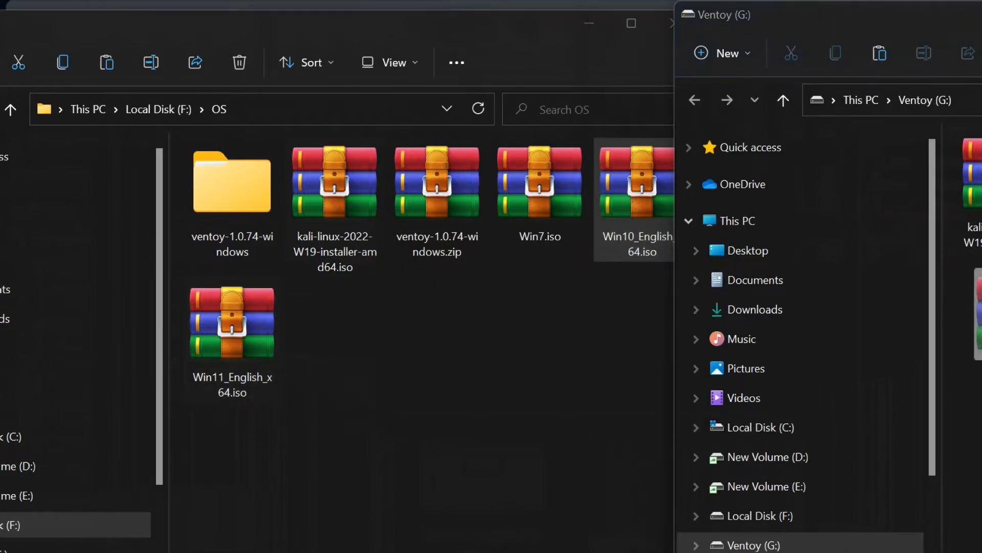
{"action": "key", "text": "ctrl+v"}
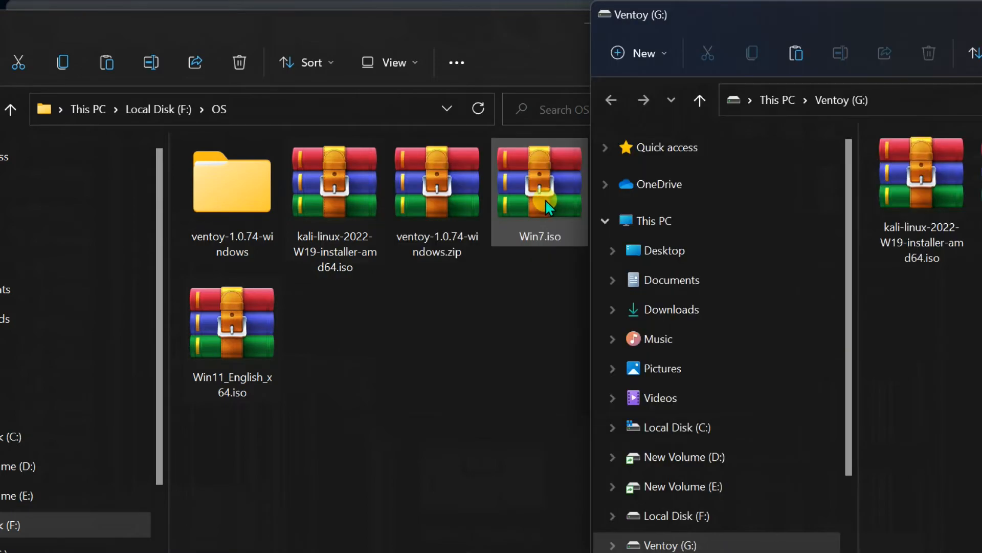
{"action": "left_click_drag", "start_coordinate": [540, 189], "coordinate": [981, 322]}
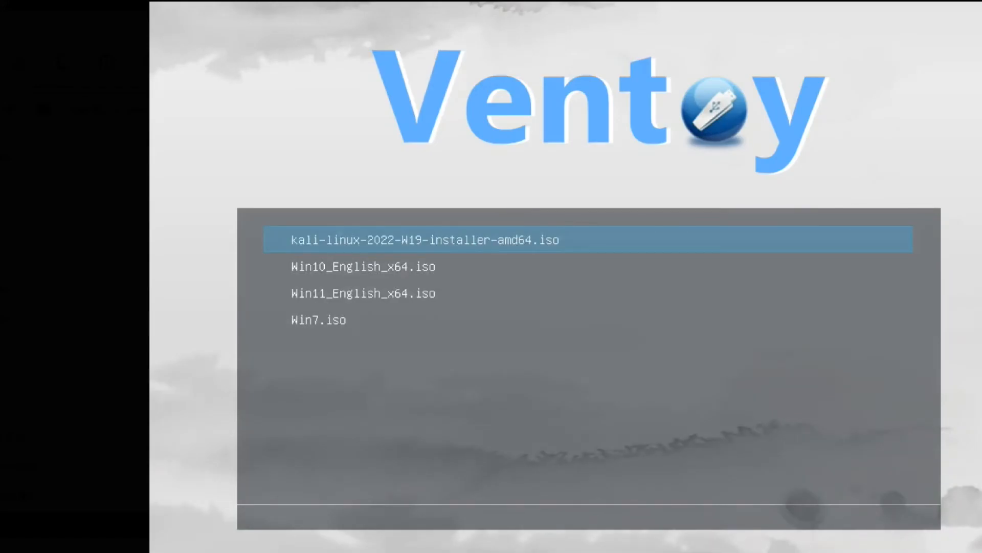
In the Ventoy boot menu, go through the listed images and boot Win11_English_x64.iso
{"action": "key", "text": "Down"}
{"action": "key", "text": "Down"}
{"action": "key", "text": "Down"}
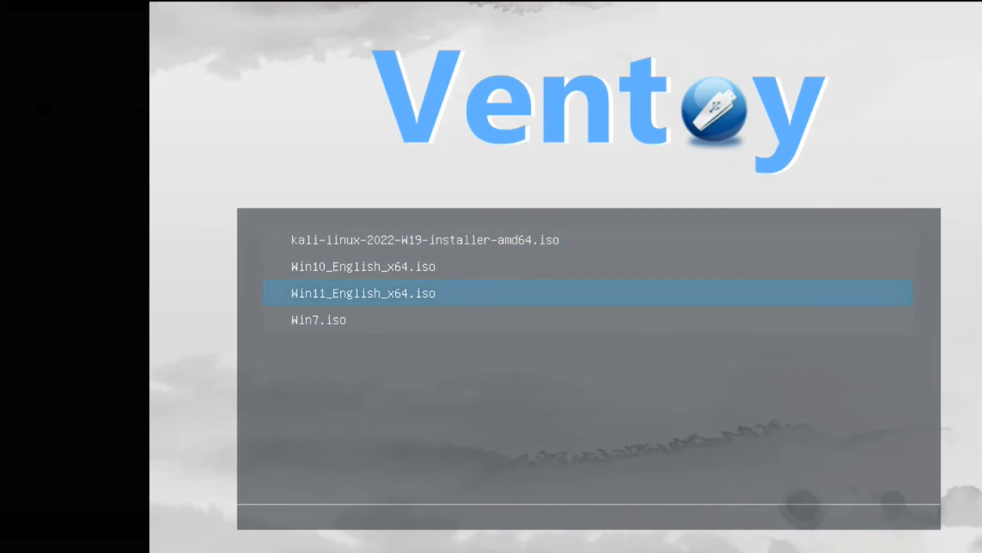
{"action": "key", "text": "Up"}
{"action": "key", "text": "Up"}
{"action": "key", "text": "Up"}
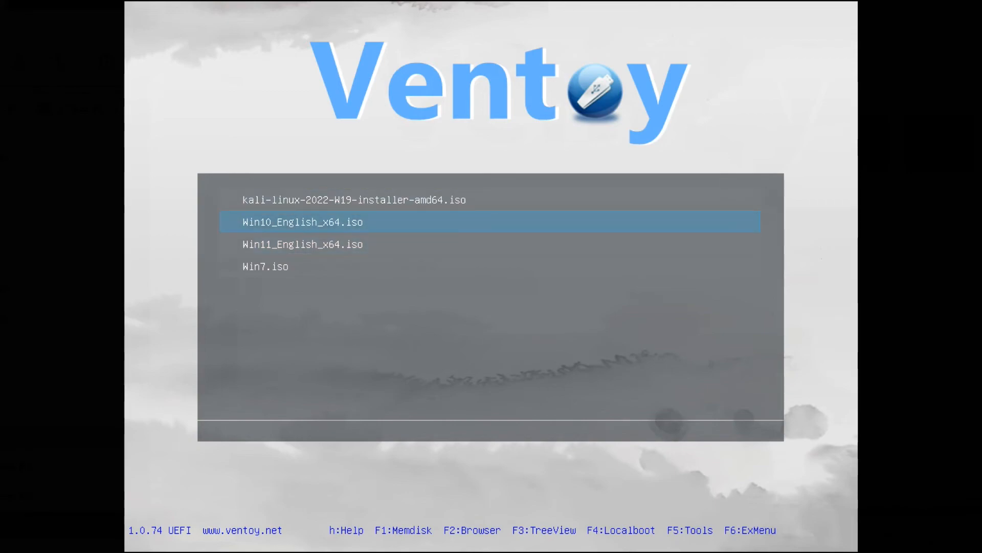
{"action": "key", "text": "Up"}
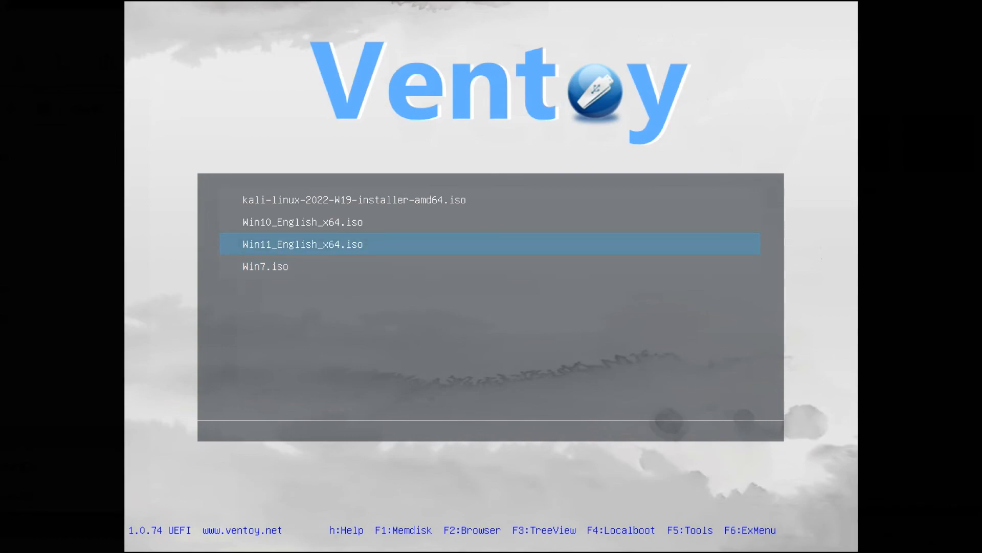
{"action": "key", "text": "Return"}
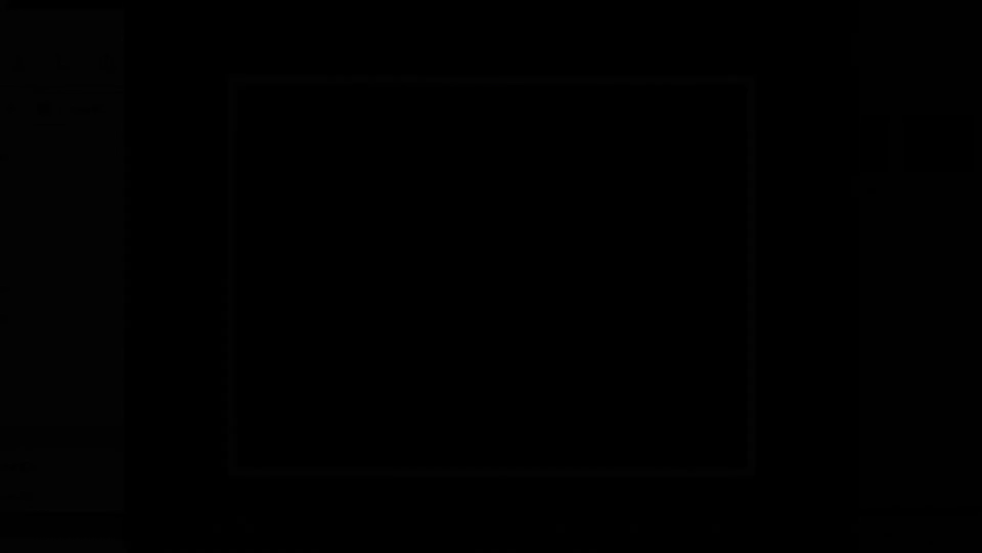